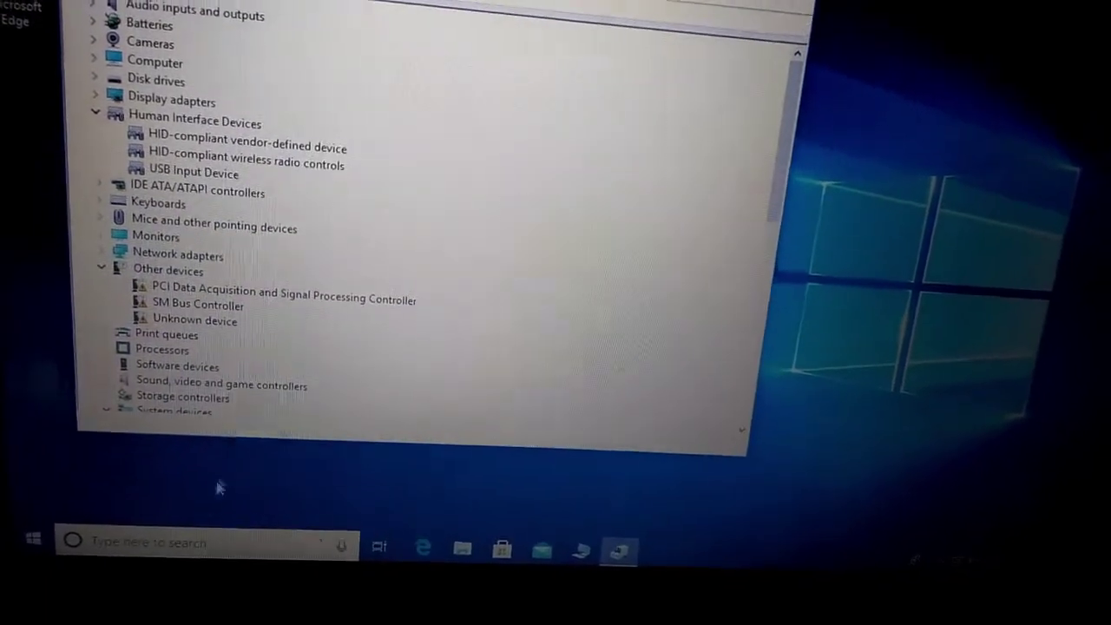
- Search 'd' from the taskbar and launch Device Manager from Best match
click(197, 543)
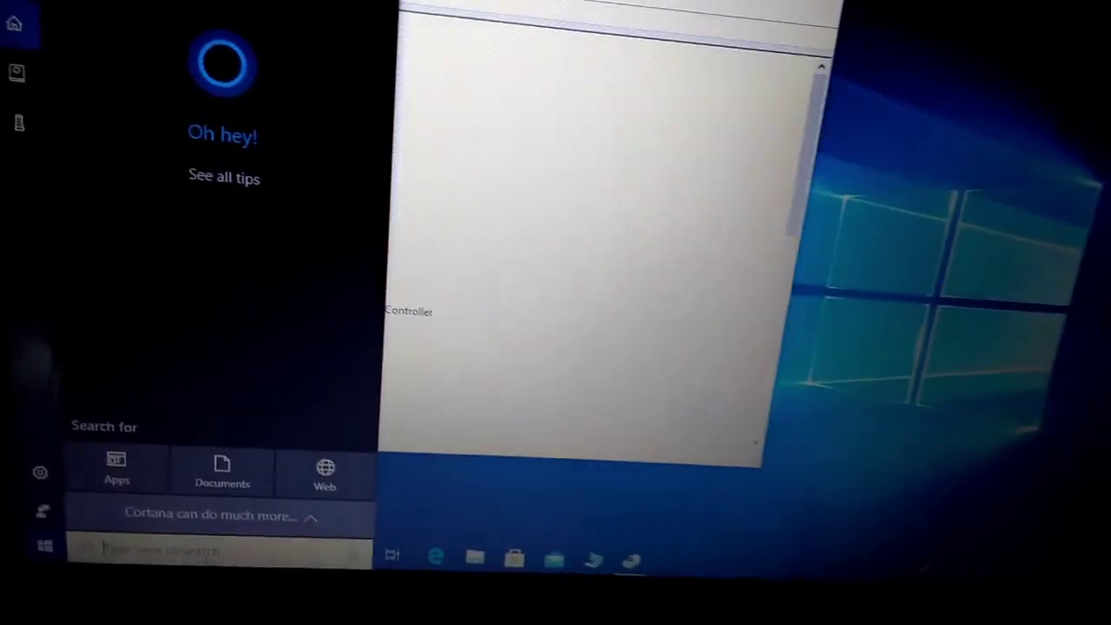
text(d)
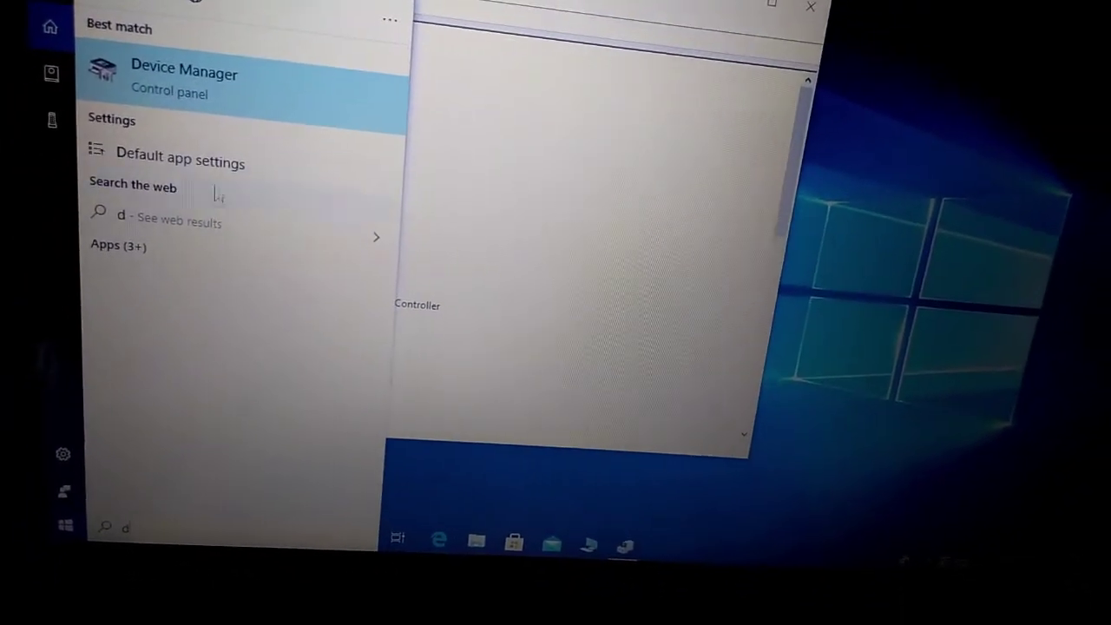
click(278, 111)
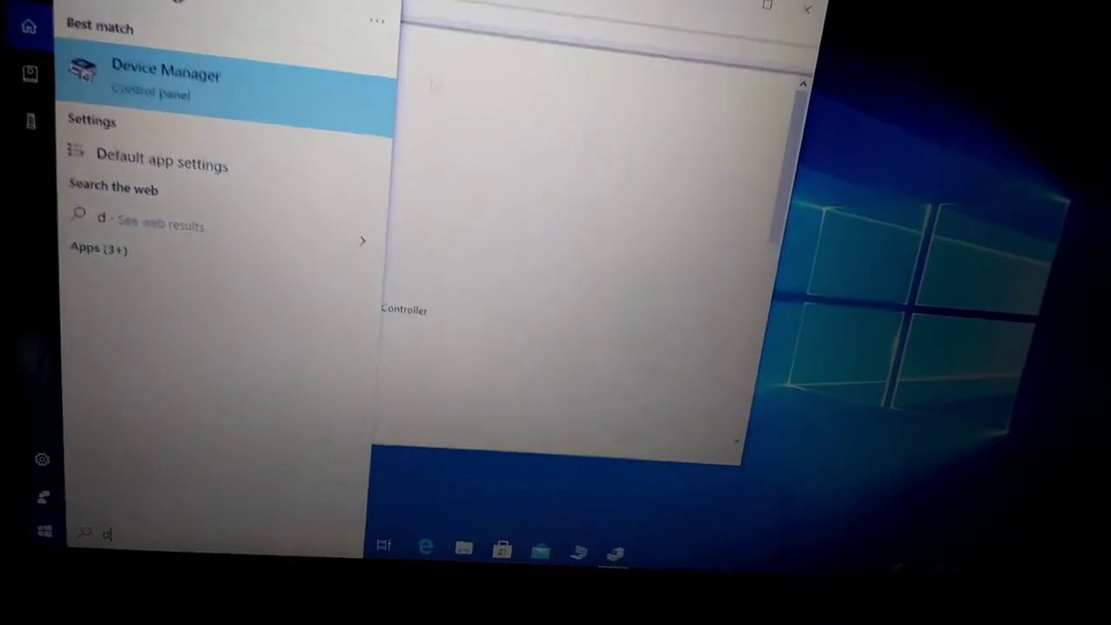